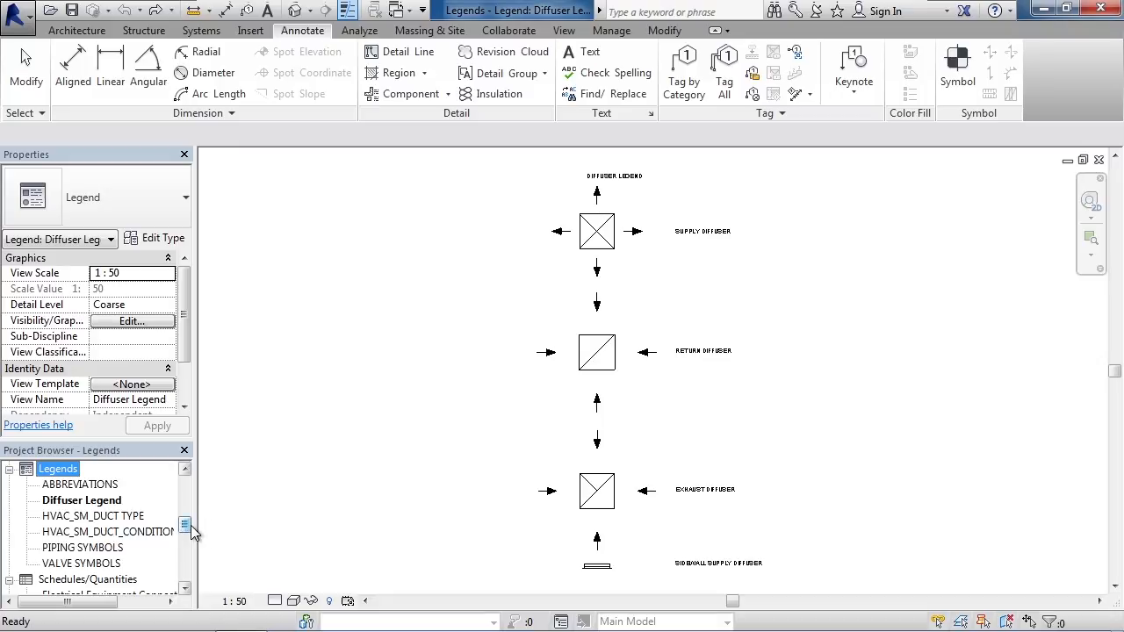
# Open the existing ABBREVIATIONS, PIPING SYMBOLS and Diffuser Legend views to examine how their symbols and descriptions are laid out.
pyautogui.doubleClick(96, 488)
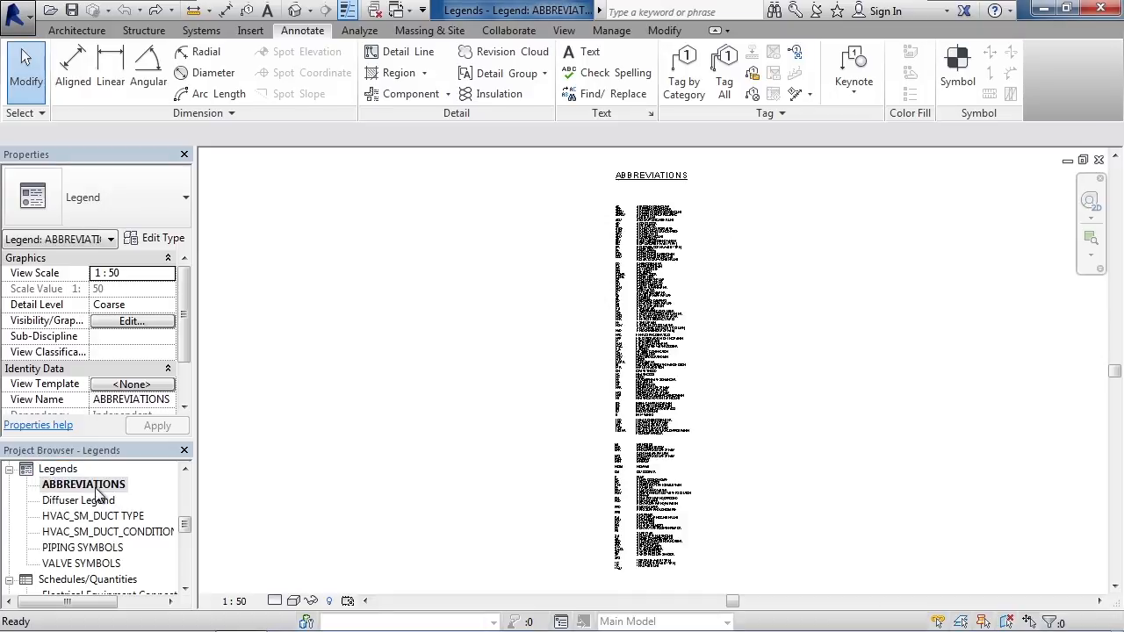
pyautogui.doubleClick(98, 548)
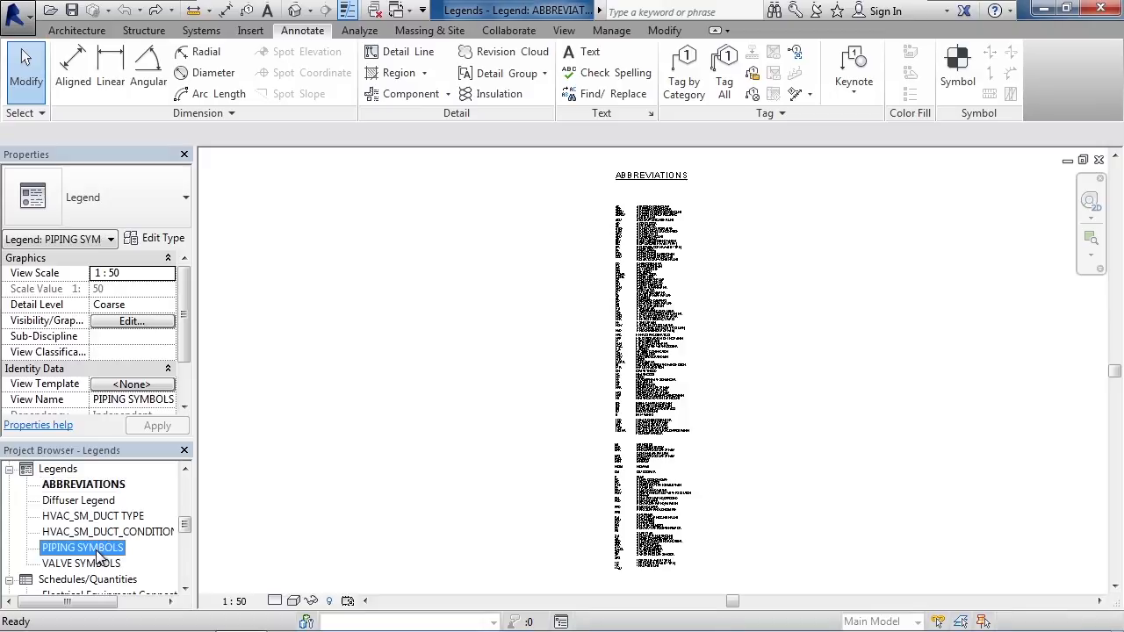
pyautogui.doubleClick(95, 502)
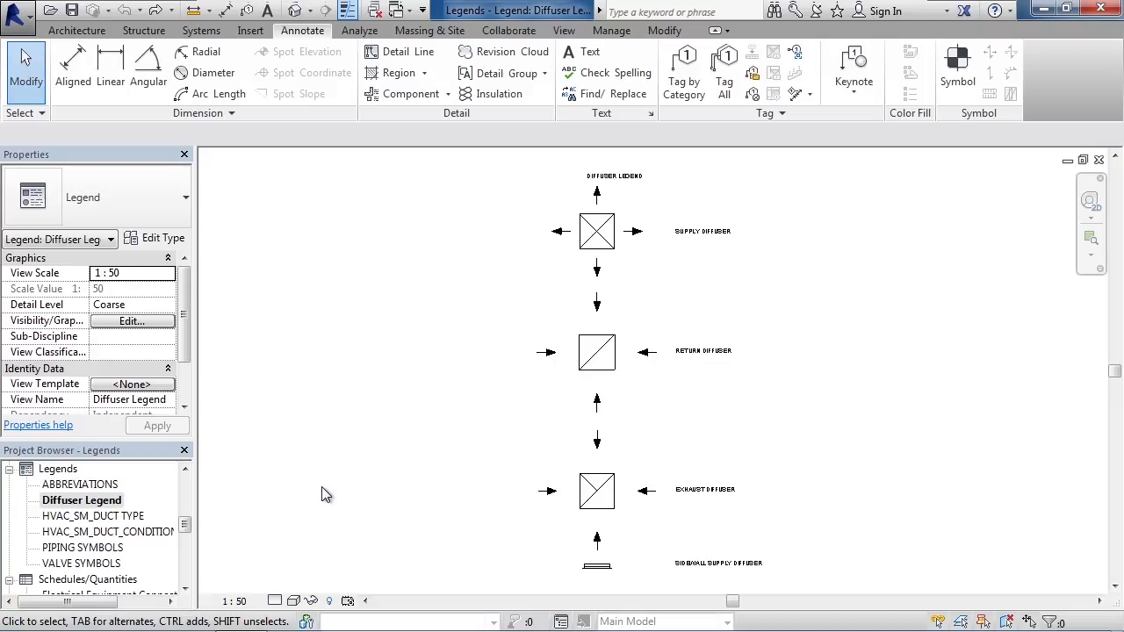
# Create a new legend view named Legend 1 at a scale of 1 : 50.
pyautogui.click(564, 30)
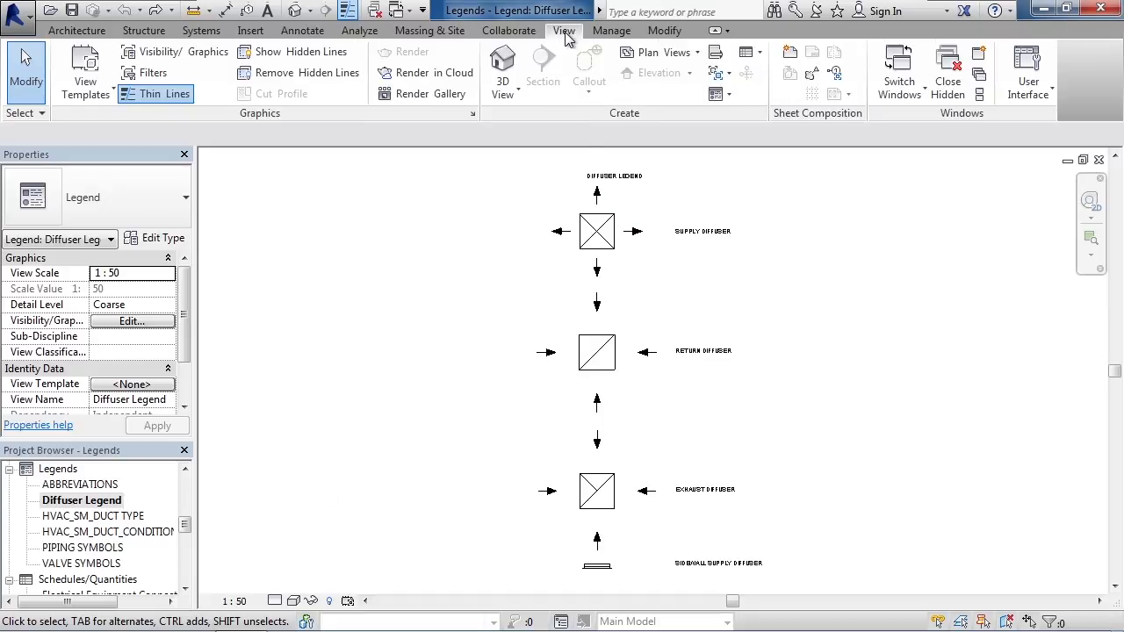
pyautogui.click(726, 96)
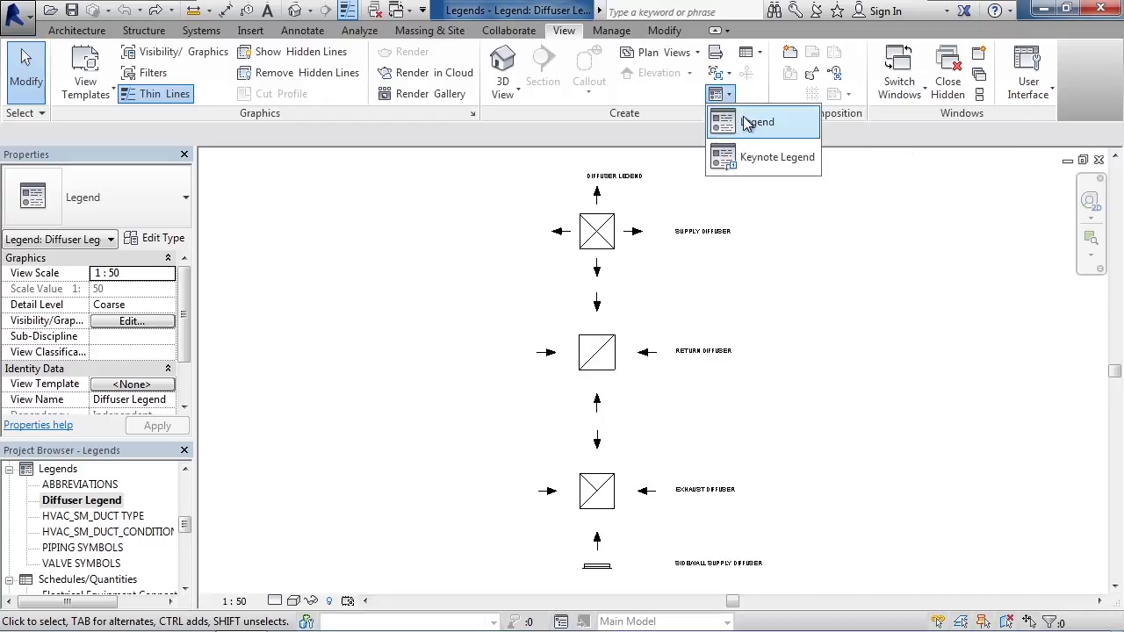
pyautogui.click(746, 123)
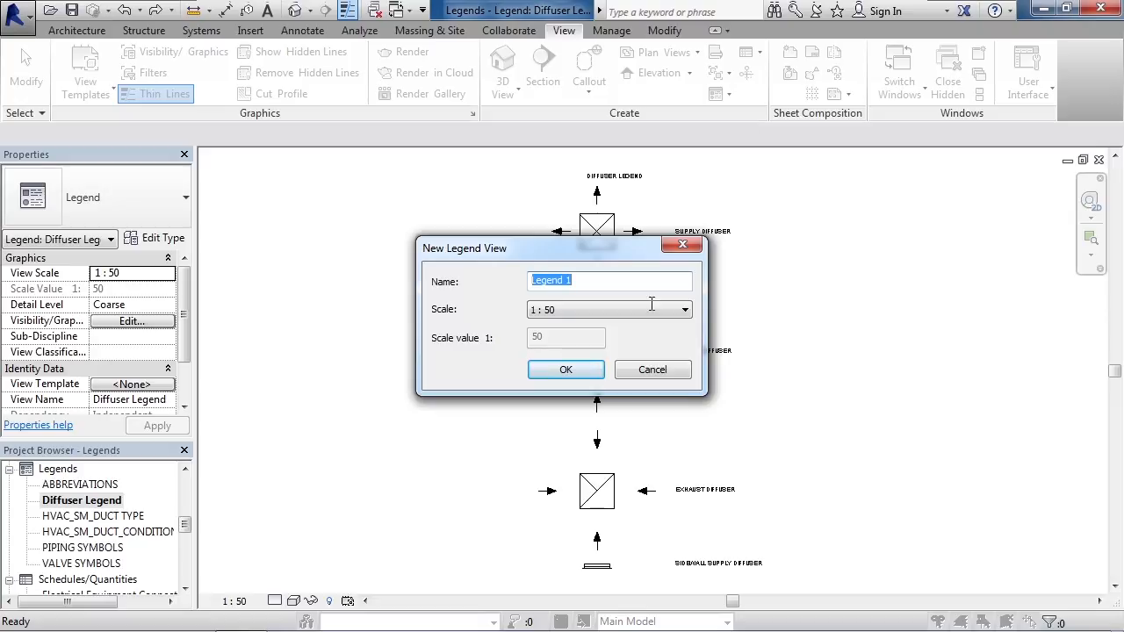
pyautogui.click(567, 370)
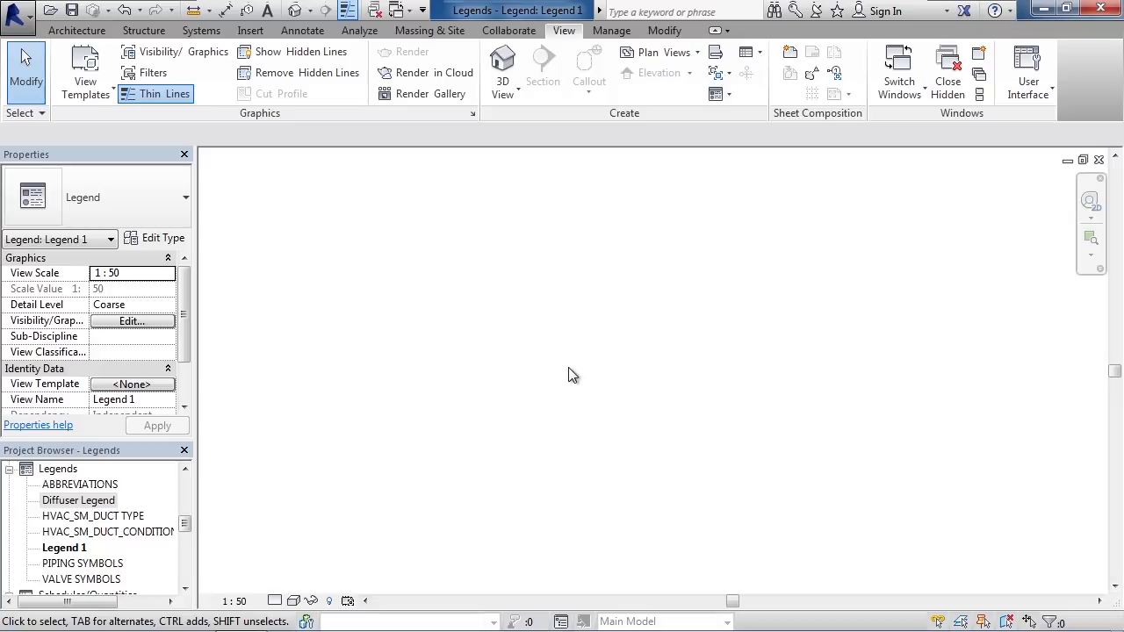
# Place a floor plan legend component of the M_Exhaust Grill 600 x 600 Face 300 x 300 Connection in the empty legend.
pyautogui.click(303, 32)
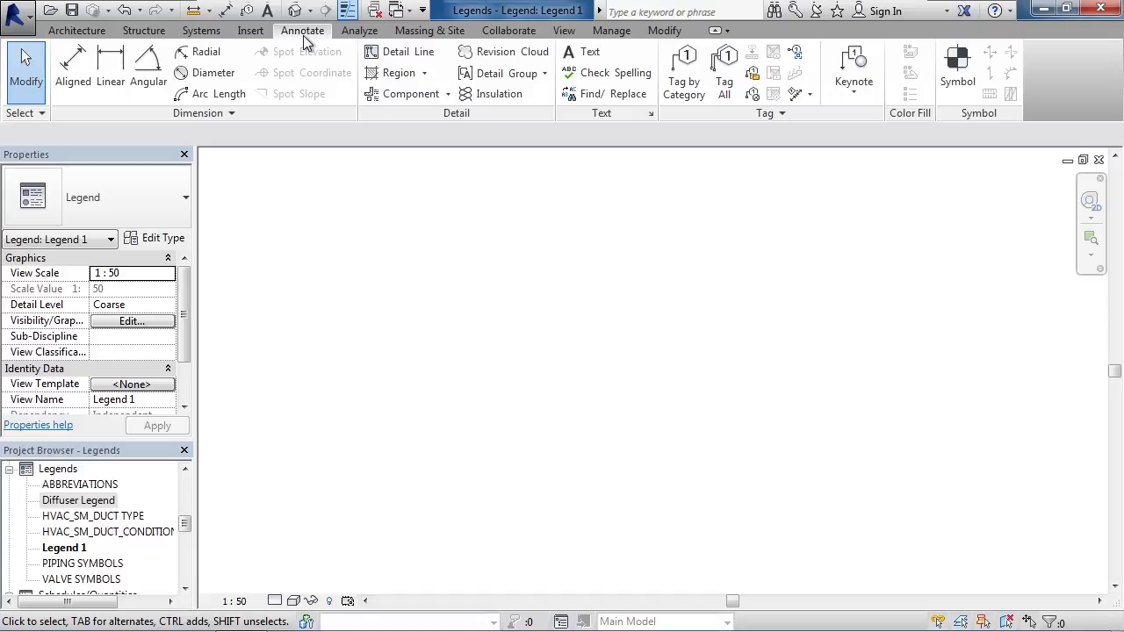
pyautogui.click(448, 95)
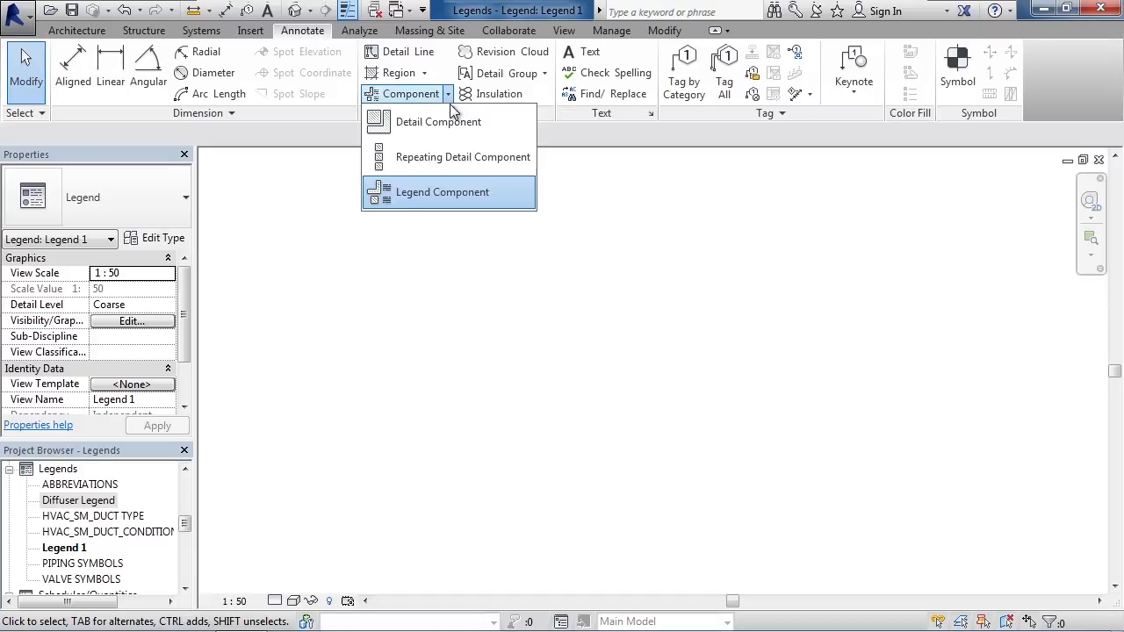
pyautogui.click(453, 193)
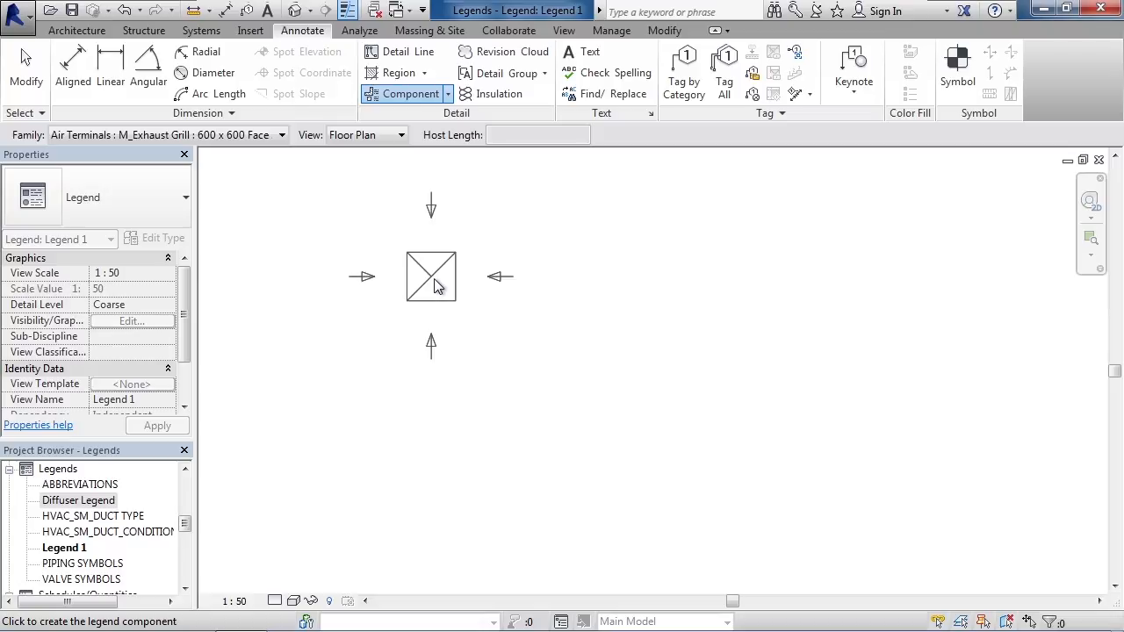
pyautogui.click(281, 137)
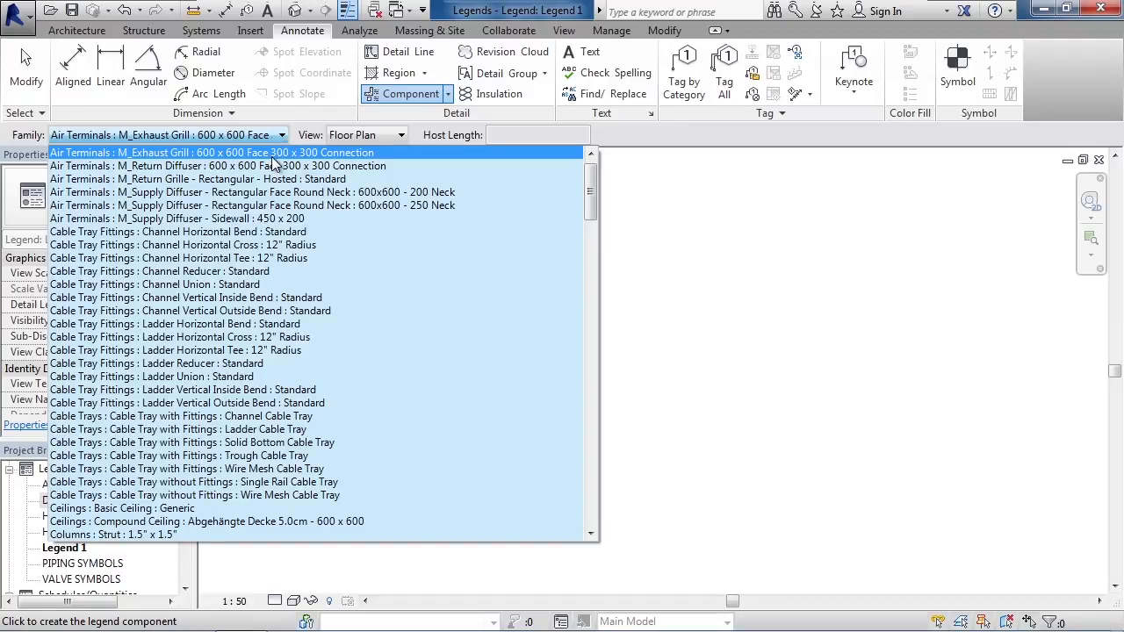
pyautogui.click(272, 156)
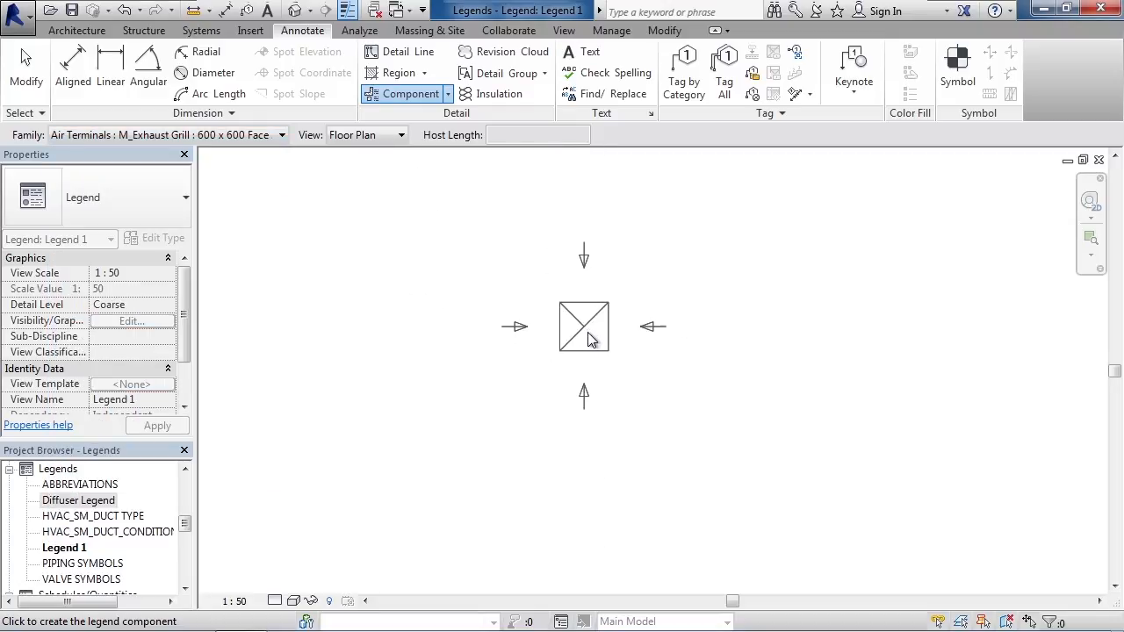
pyautogui.click(586, 330)
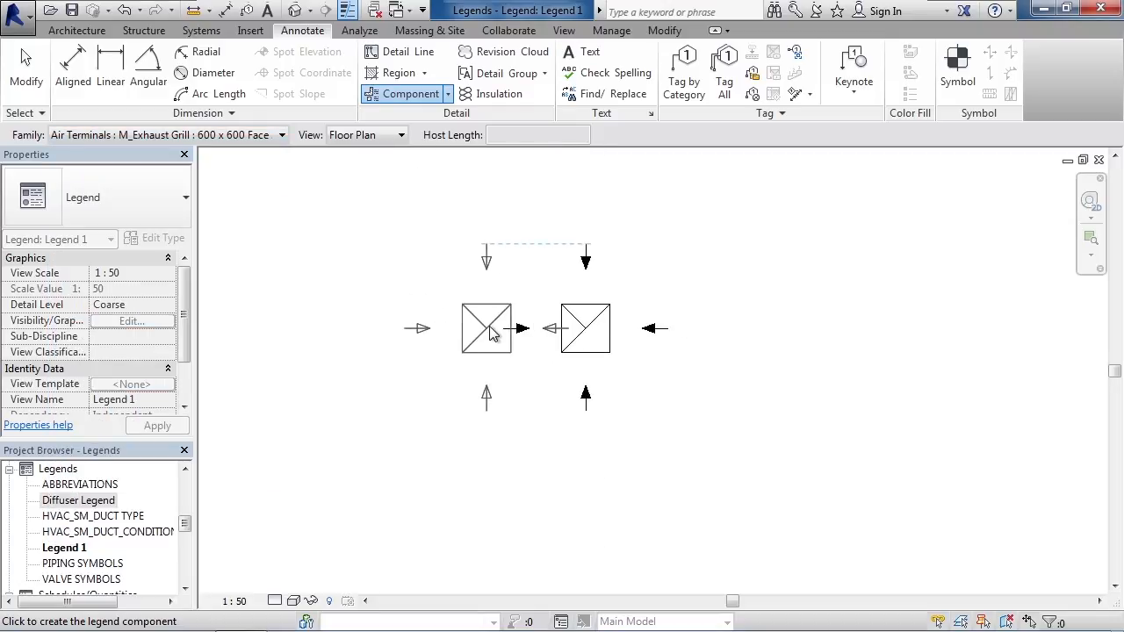
# Place an M_Return Diffuser 600 x 600 Face 300 x 300 Connection legend component below the exhaust grill symbol.
pyautogui.click(283, 136)
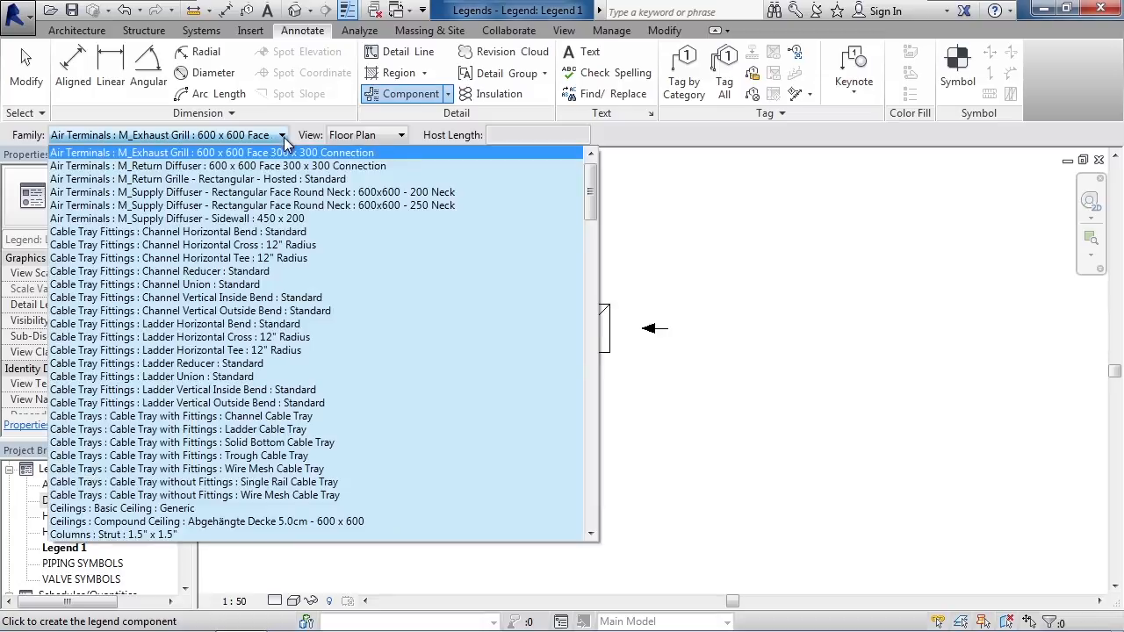
pyautogui.click(279, 208)
pyautogui.scroll(3, 580, 492)
pyautogui.click(598, 541)
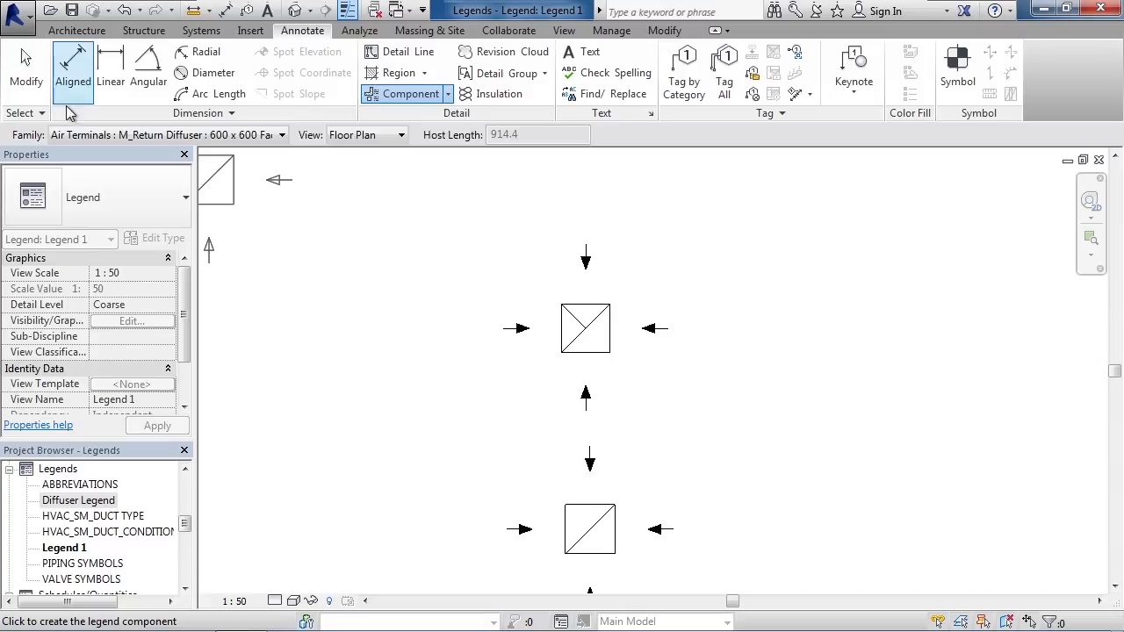
pyautogui.click(25, 75)
pyautogui.press('Escape')
pyautogui.scroll(-5, 632, 408)
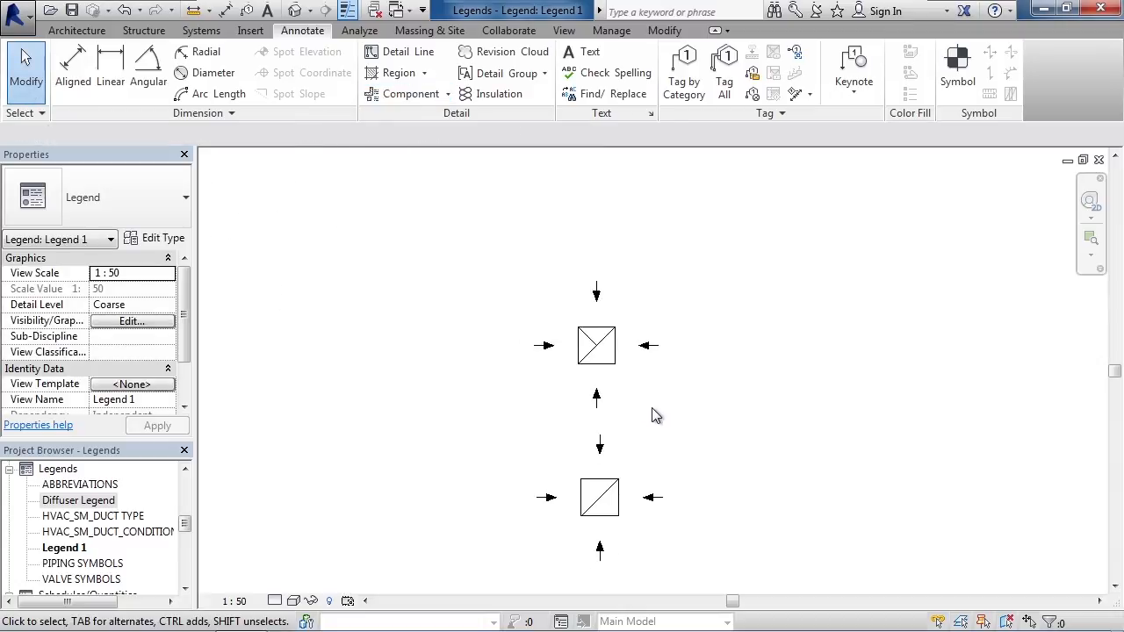
# Shift the return diffuser symbol slightly so it lines up vertically with the exhaust grill symbol.
pyautogui.click(578, 442)
pyautogui.moveTo(579, 442)
pyautogui.mouseDown()
pyautogui.moveTo(558, 446)
pyautogui.moveTo(574, 444)
pyautogui.mouseUp()
pyautogui.click(642, 396)
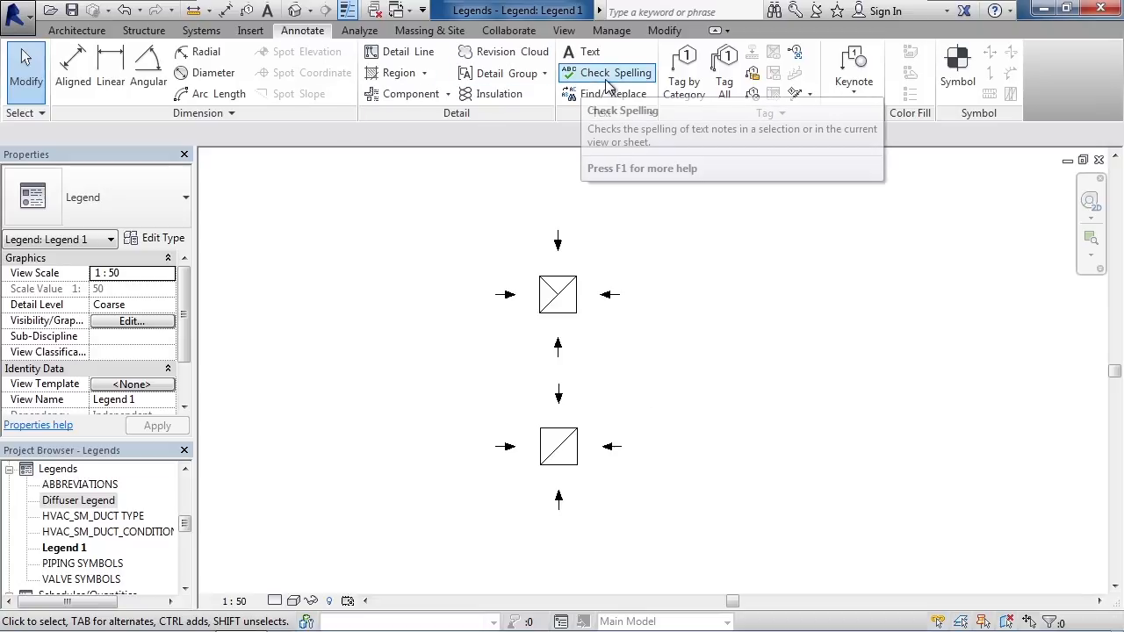
# Add the bold, underlined title LEGEND above the upper symbol using the 1/4" ARIAL text type.
pyautogui.click(595, 56)
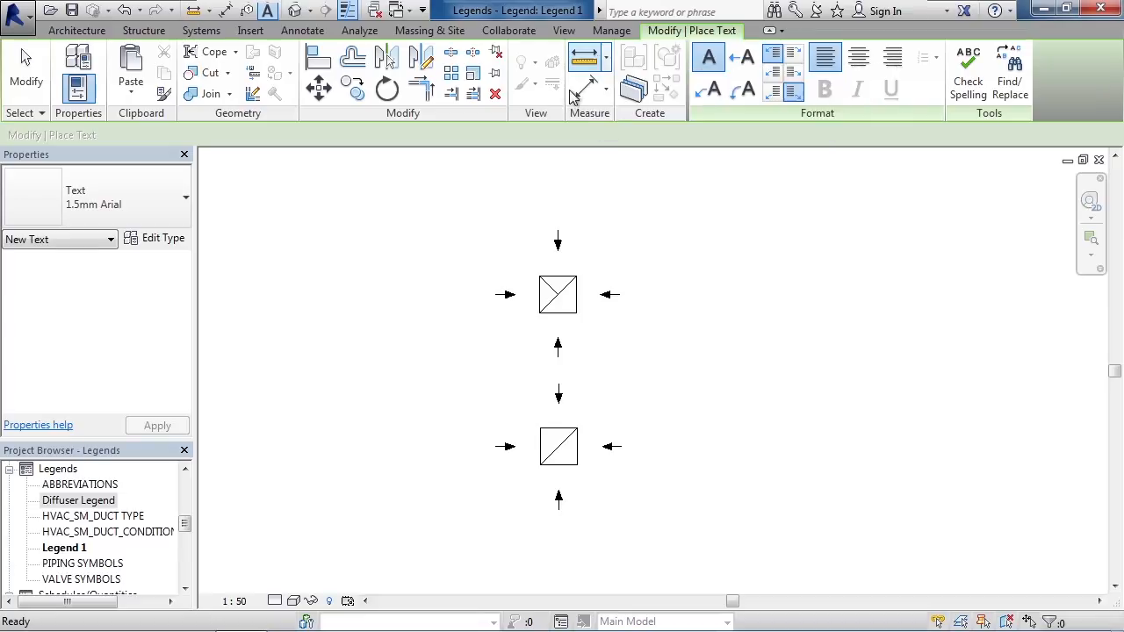
pyautogui.click(169, 214)
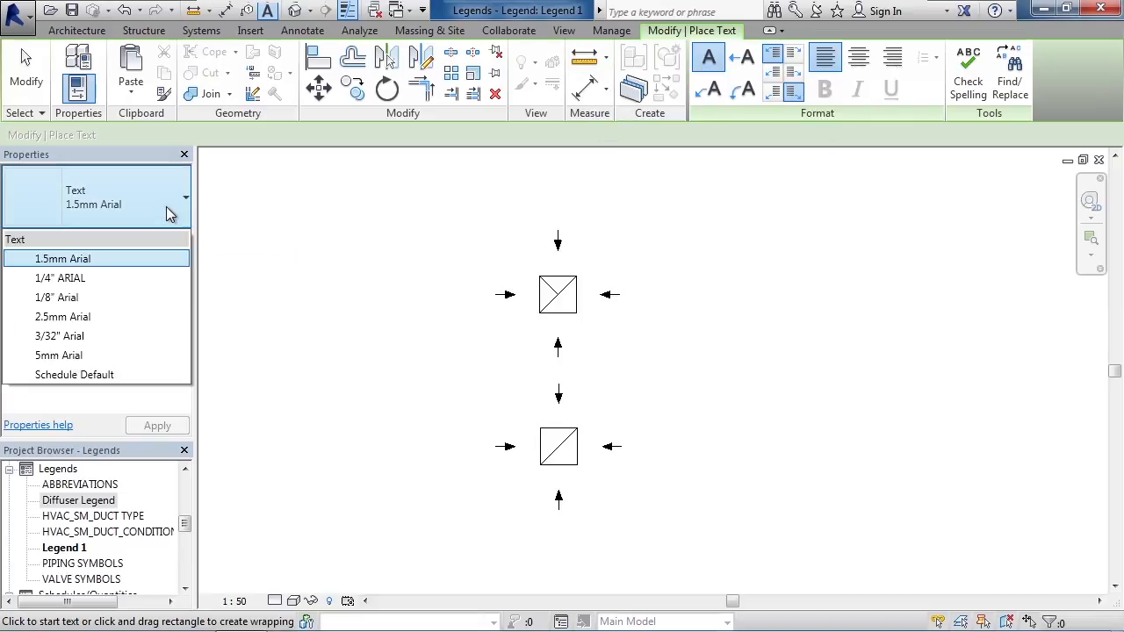
pyautogui.click(119, 283)
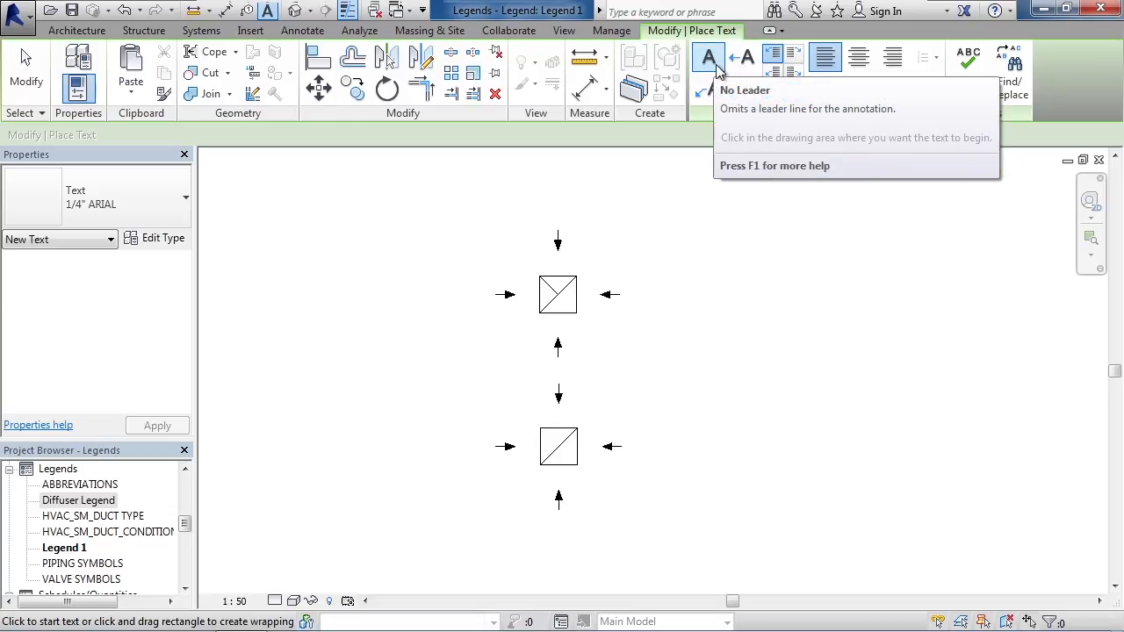
pyautogui.click(494, 199)
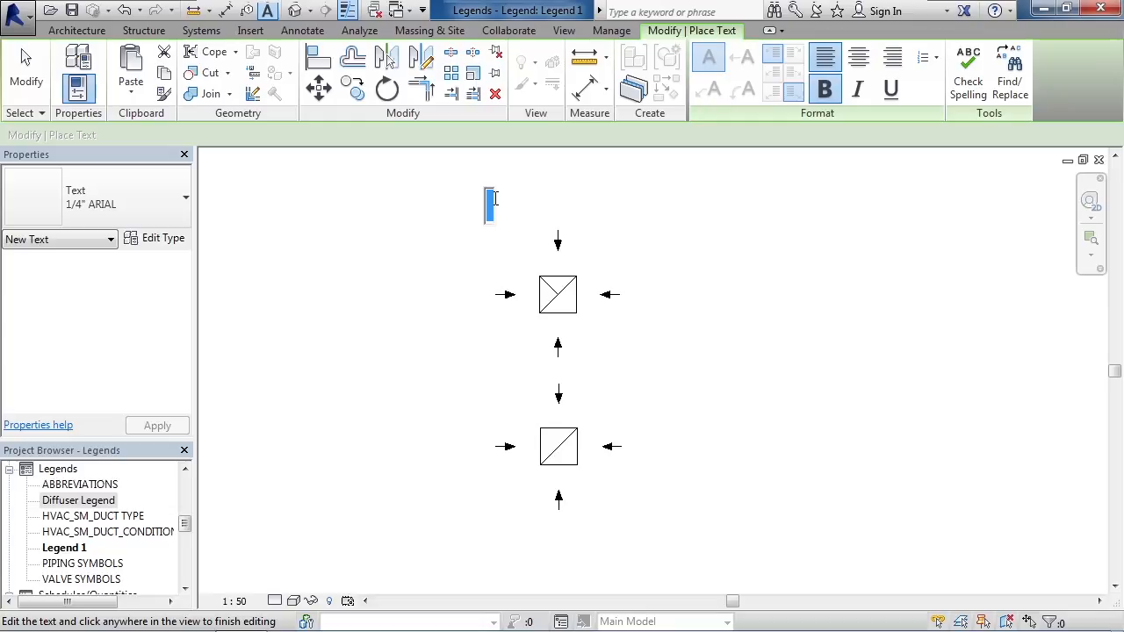
pyautogui.click(902, 101)
pyautogui.write('LEGEND')
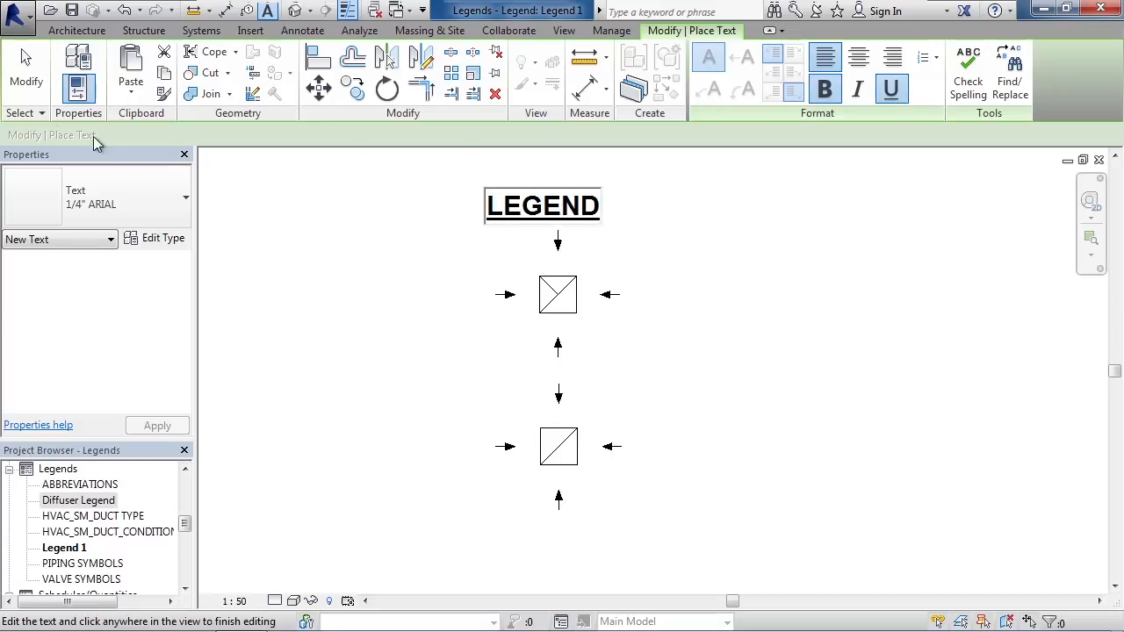
pyautogui.click(25, 88)
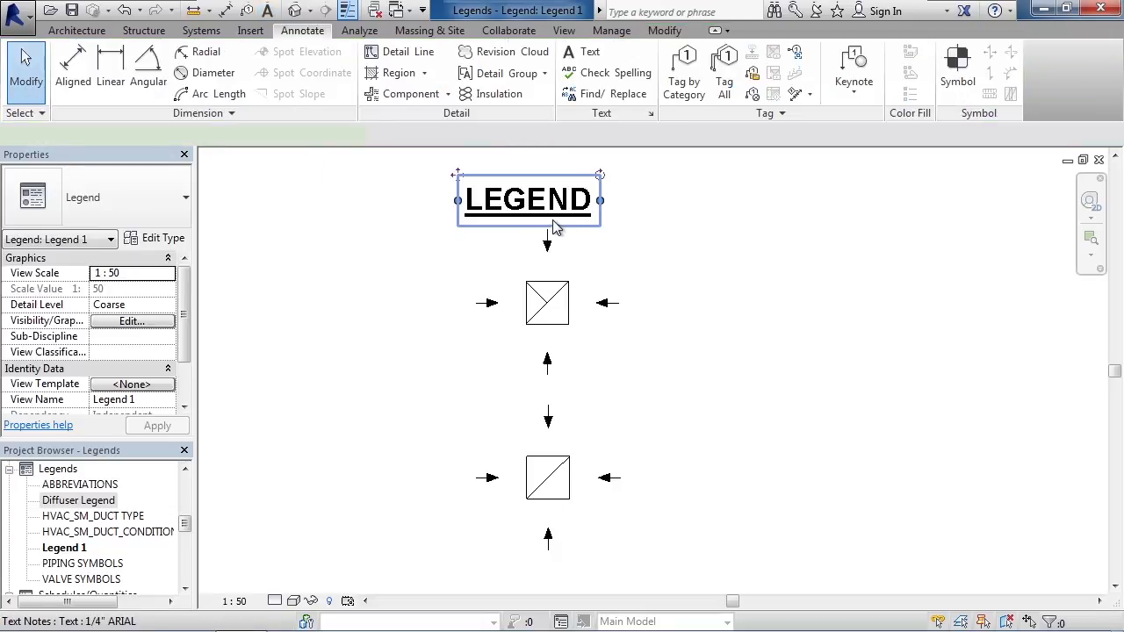
# Move the LEGEND title slightly so it sits centred above the two symbols.
pyautogui.click(585, 214)
pyautogui.moveTo(585, 215); pyautogui.dragTo(573, 212)
pyautogui.scroll(-2, 668, 278)
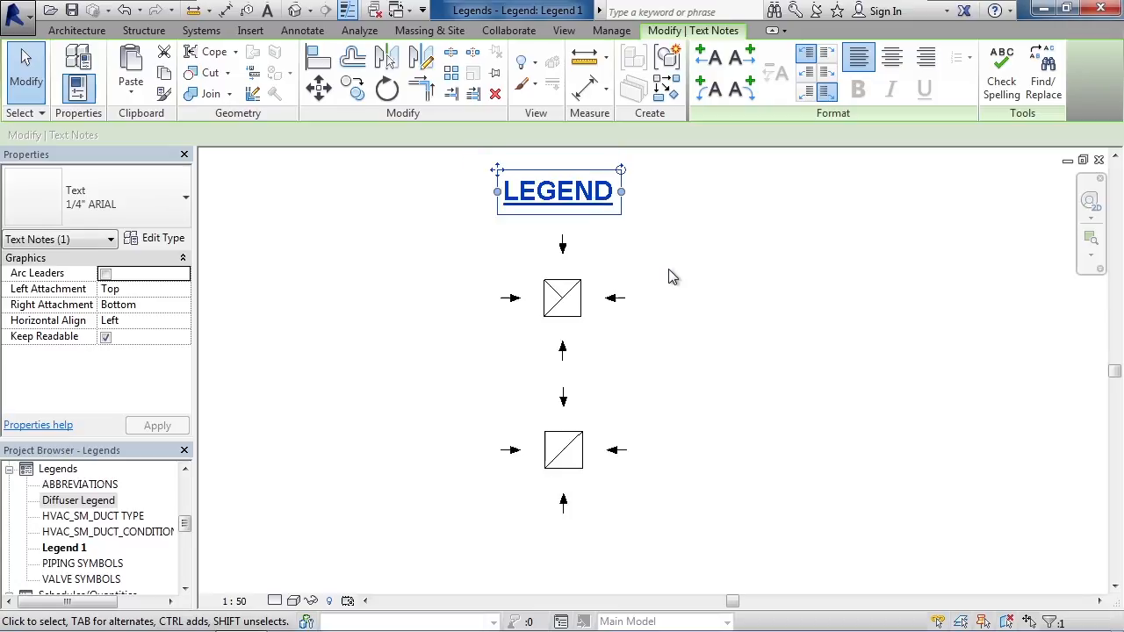
pyautogui.click(735, 288)
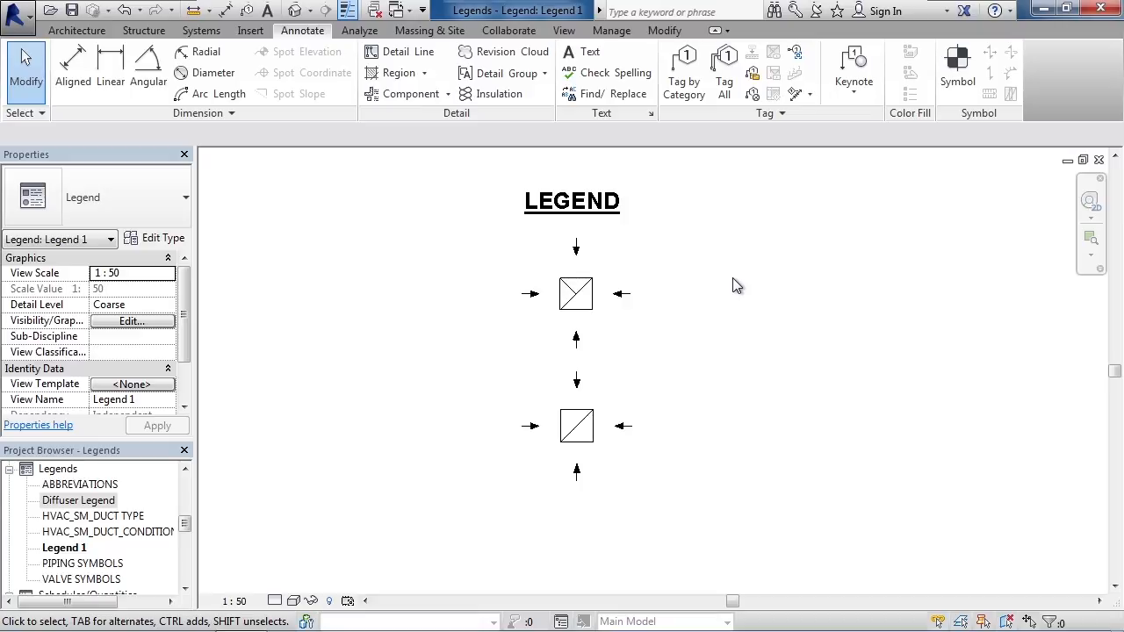
# Label the upper symbol RETURN with a 1/8" Arial text note that has a horizontal one-segment leader pointing toward the symbol.
pyautogui.click(582, 52)
pyautogui.click(163, 206)
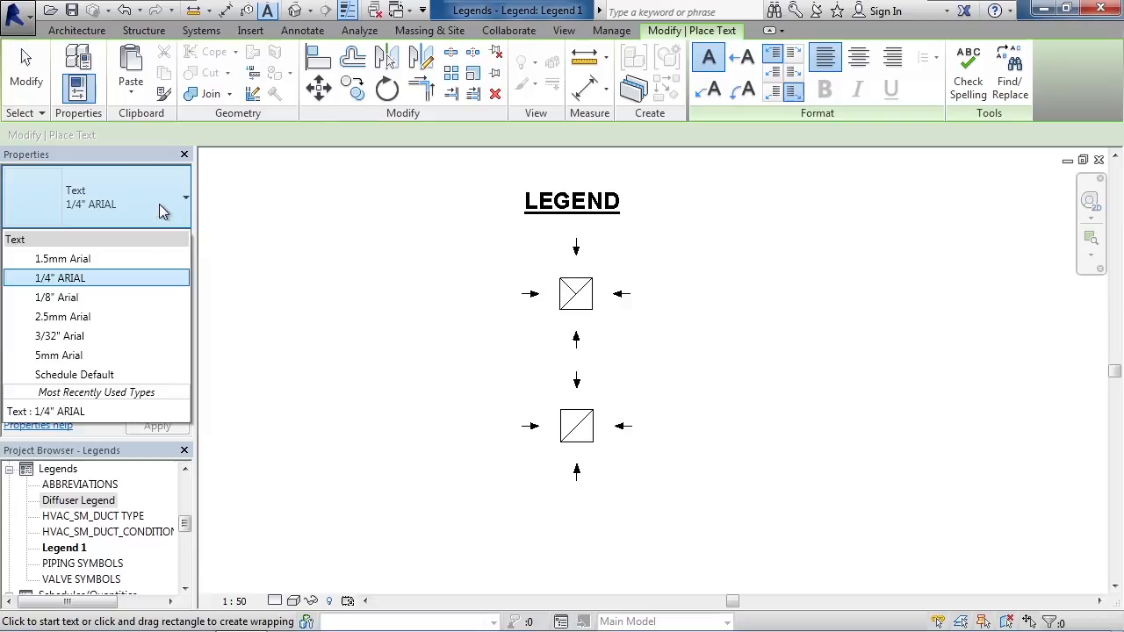
pyautogui.click(105, 303)
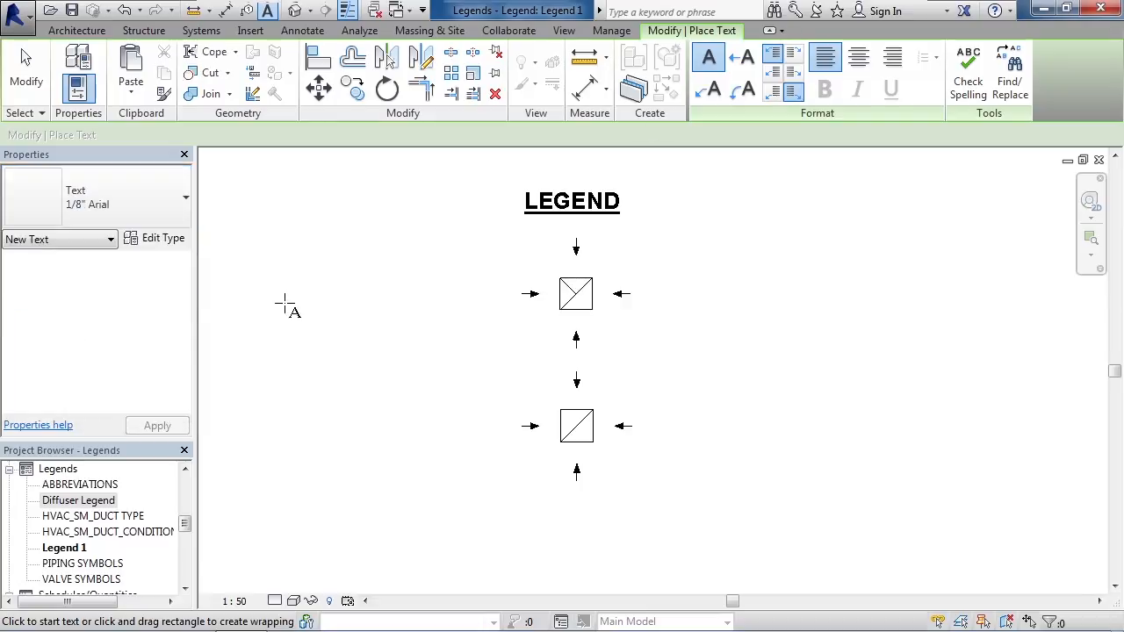
pyautogui.click(745, 63)
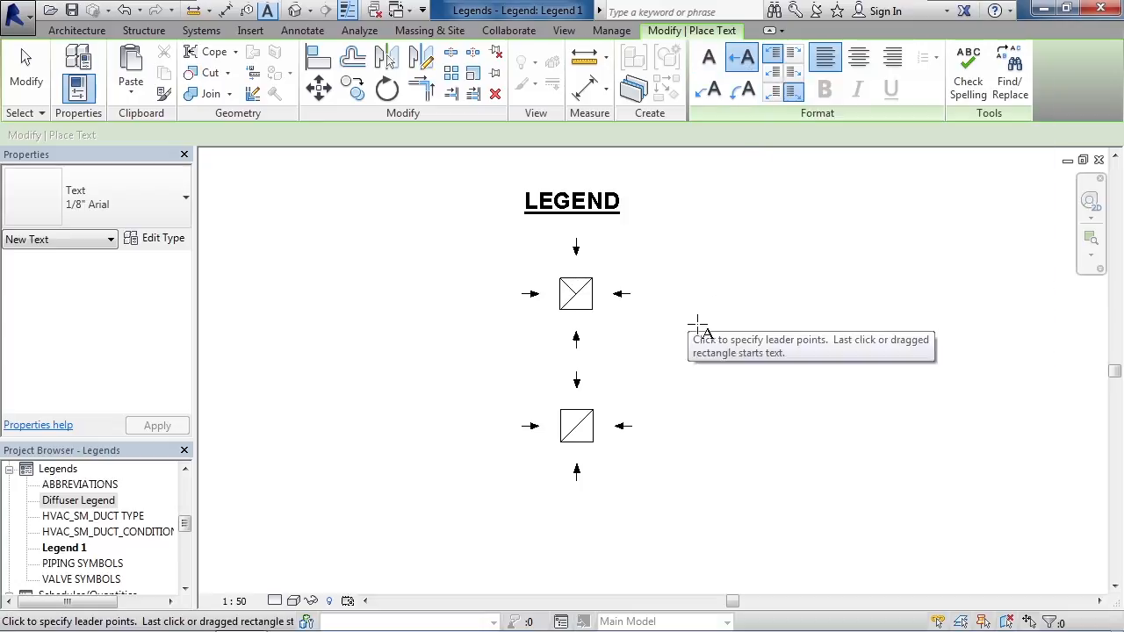
pyautogui.click(673, 299)
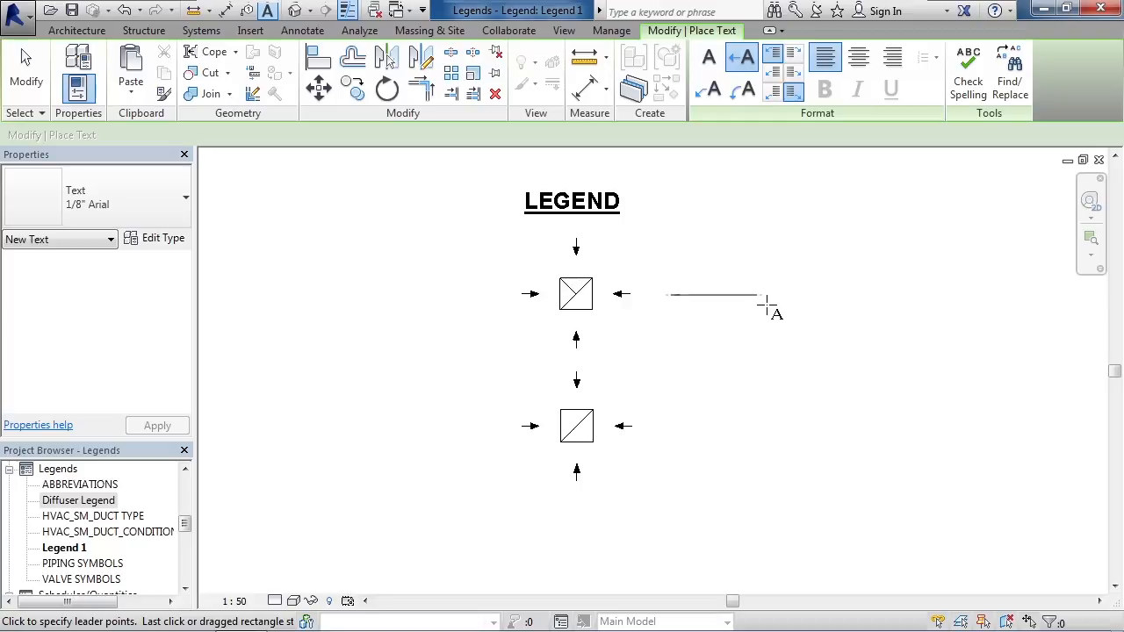
pyautogui.click(764, 302)
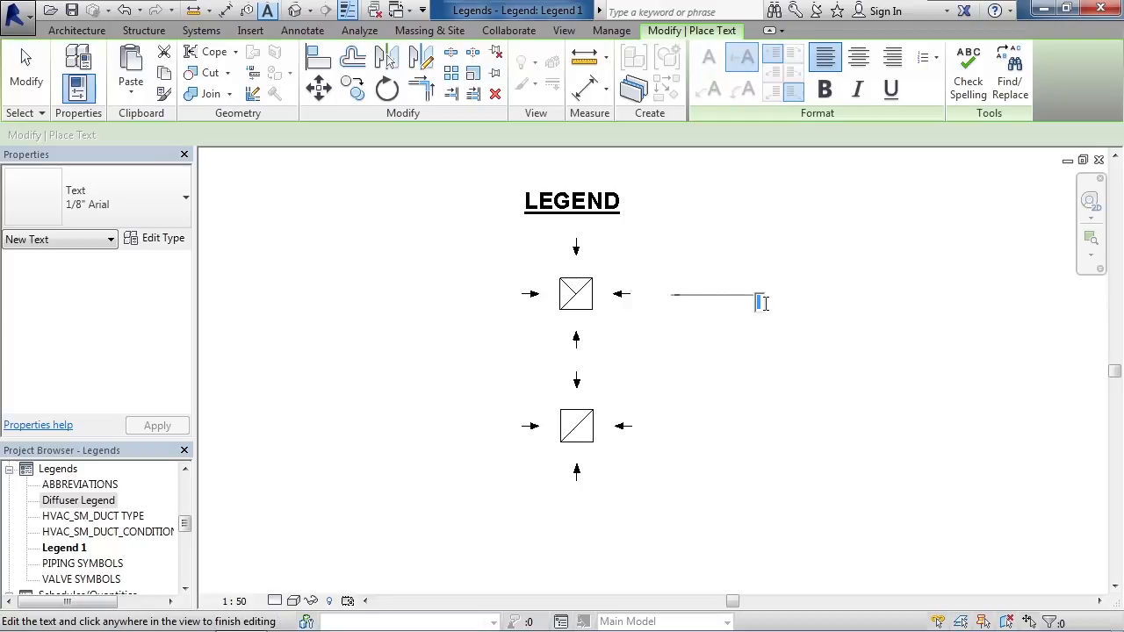
pyautogui.write('RETURN')
pyautogui.click(31, 97)
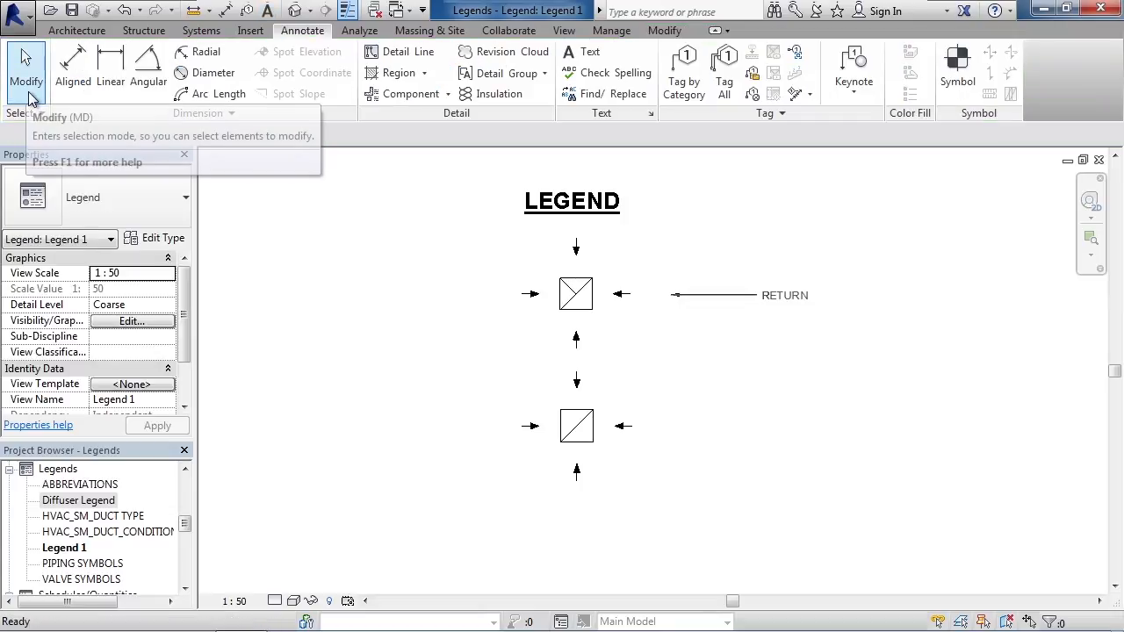
# Label the lower symbol SUPPLY with a matching 1/8" Arial text note and one-segment leader aligned under the RETURN label.
pyautogui.click(590, 53)
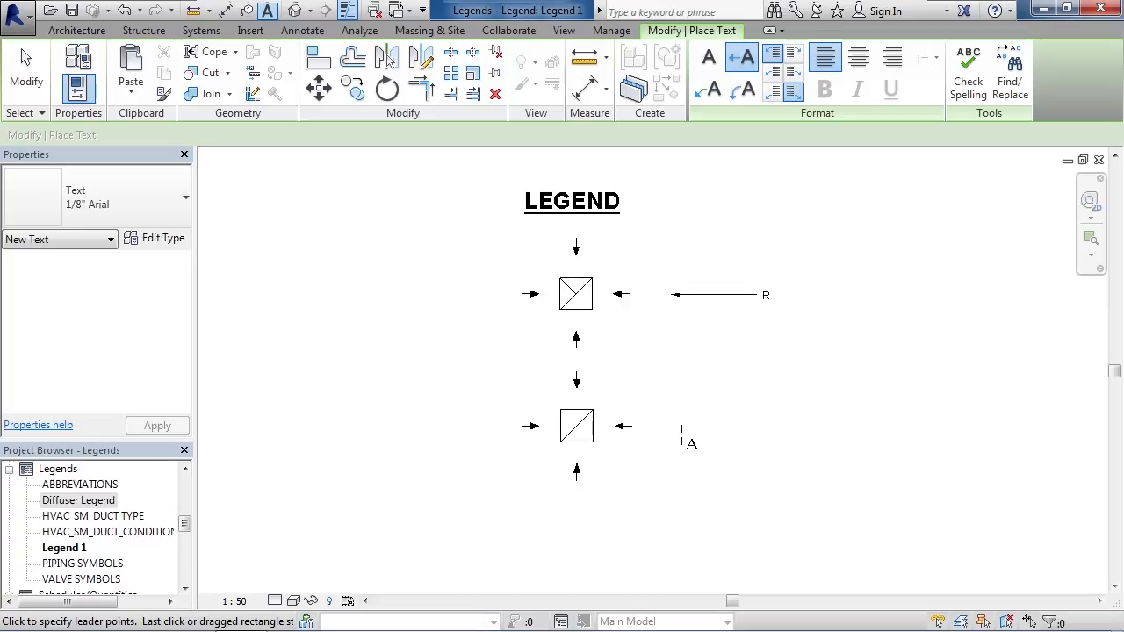
pyautogui.click(667, 425)
pyautogui.click(760, 429)
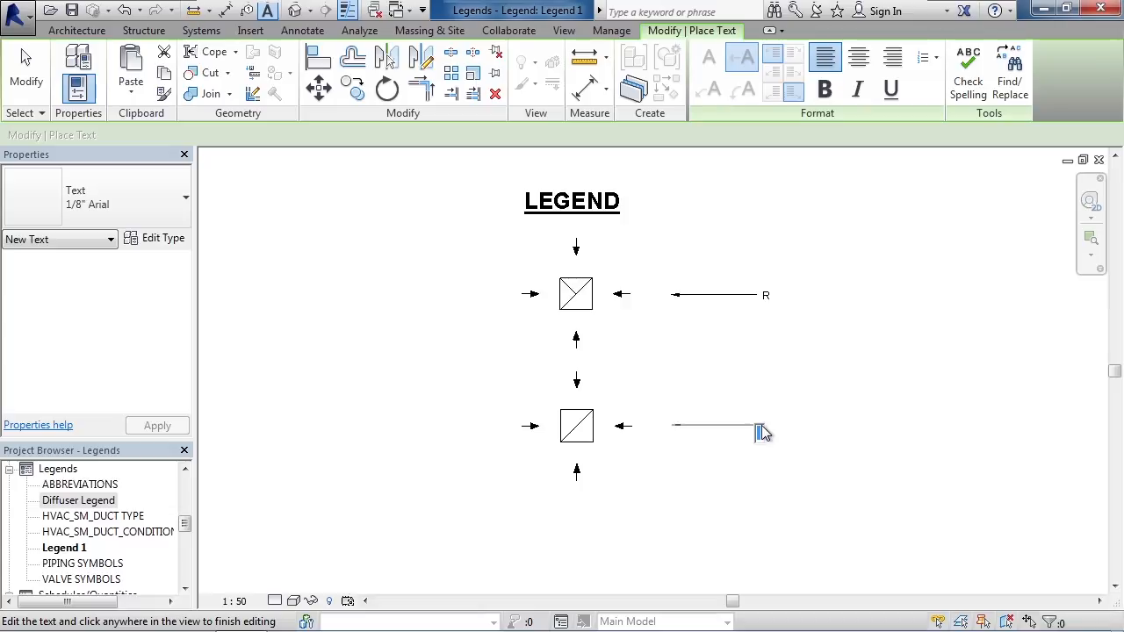
pyautogui.write('SUPPLY')
pyautogui.click(26, 71)
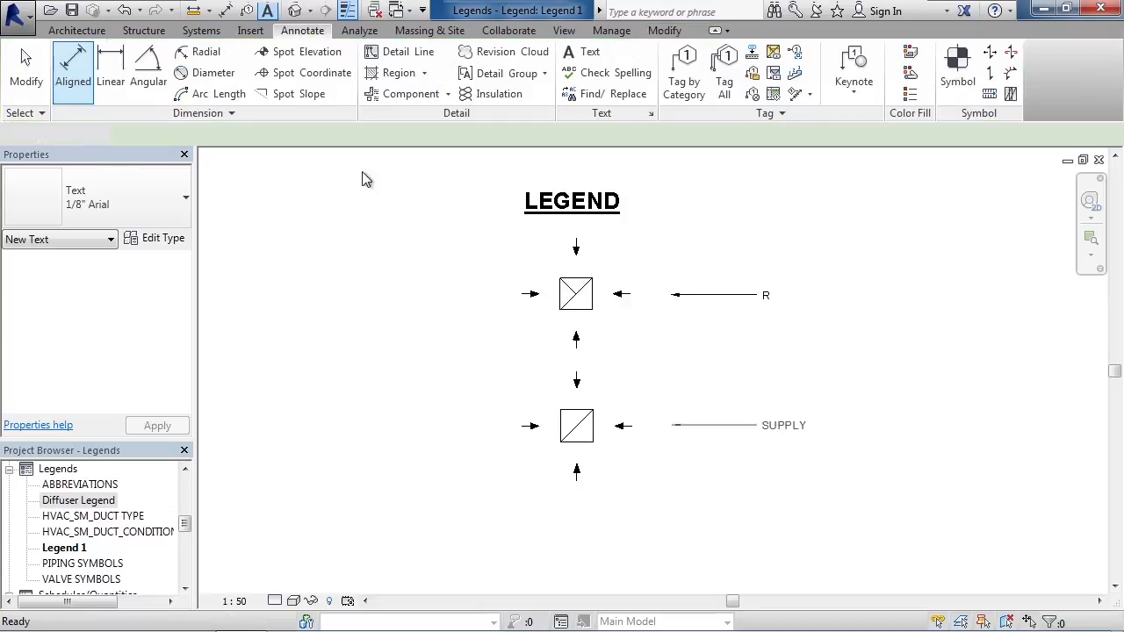
pyautogui.scroll(1, 692, 351)
pyautogui.moveTo(698, 326); pyautogui.dragTo(704, 356, button='middle')
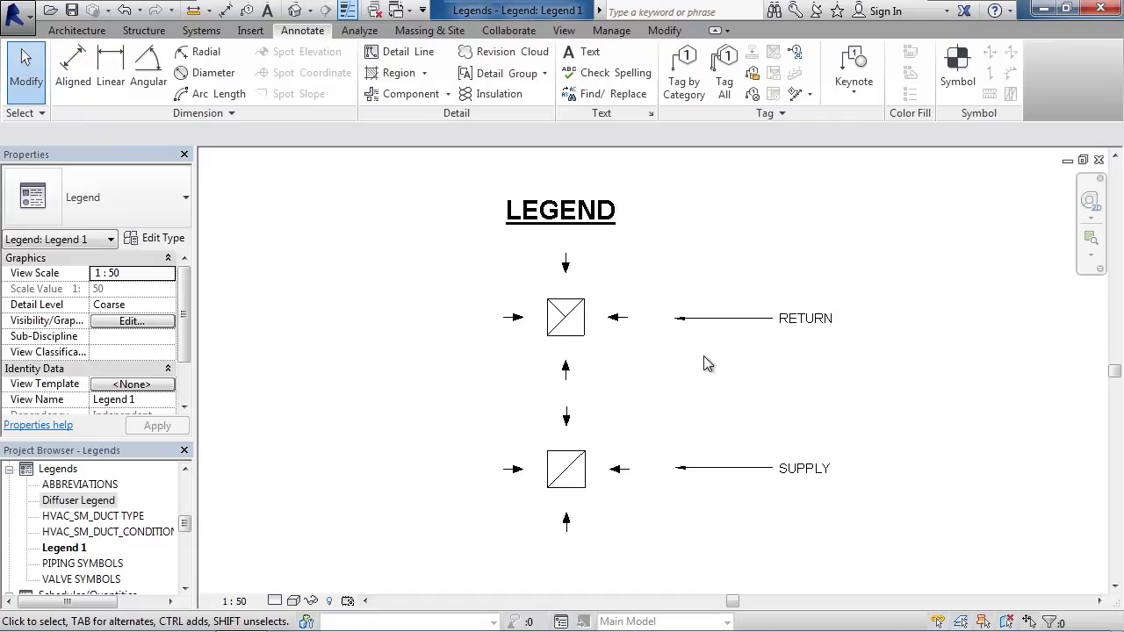